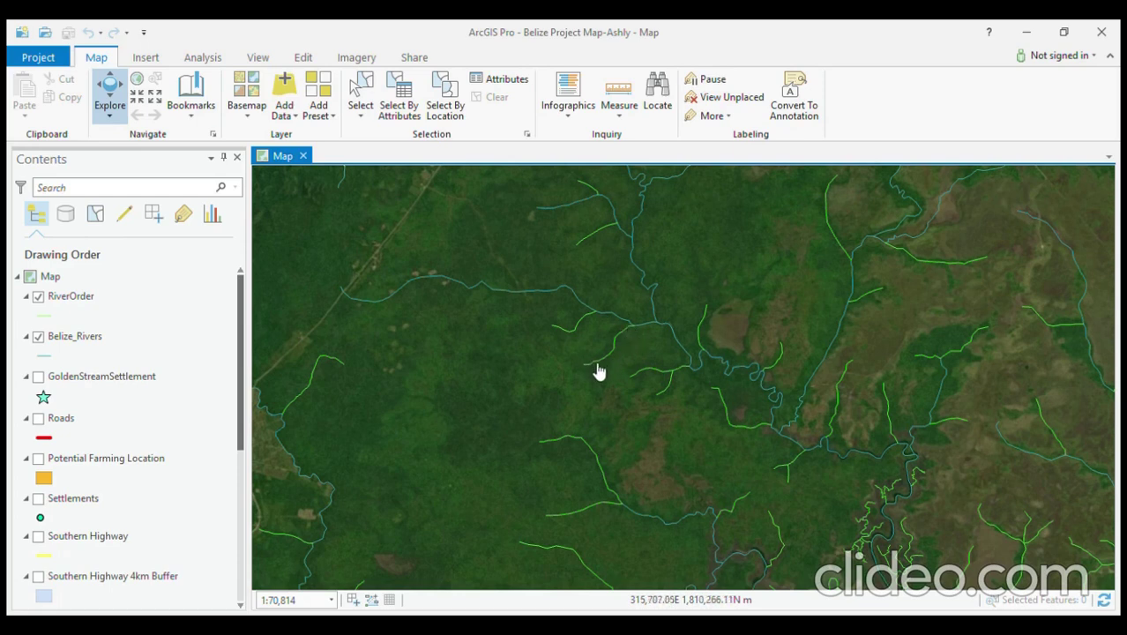
# - Select the RiverOrder layer and show the Analysis ribbon commands
pyautogui.click(170, 300)
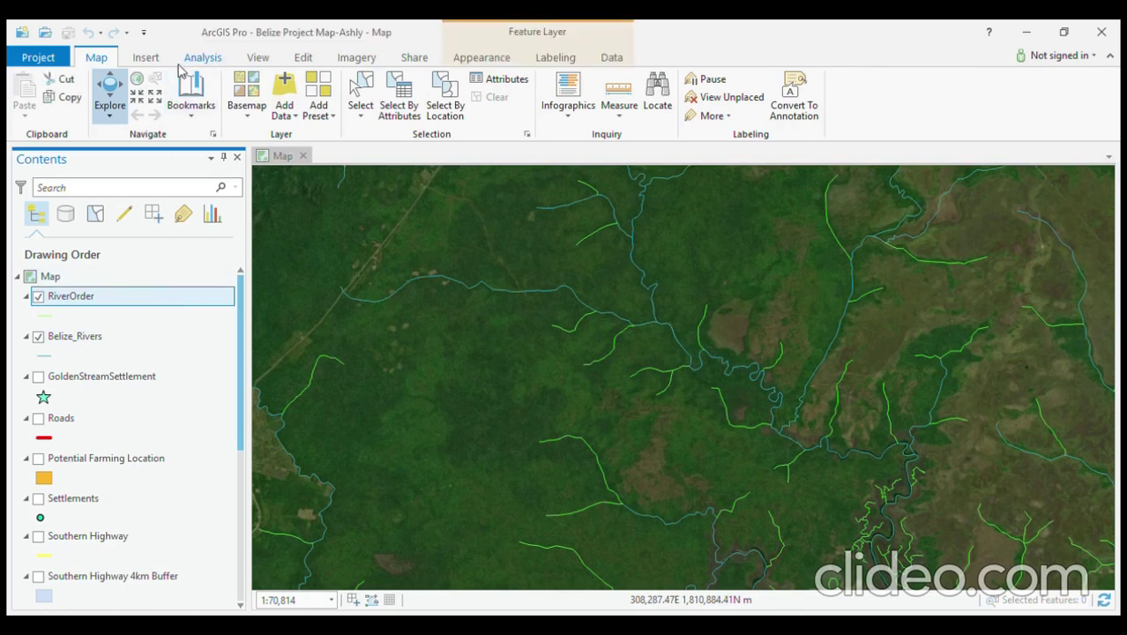
pyautogui.click(199, 58)
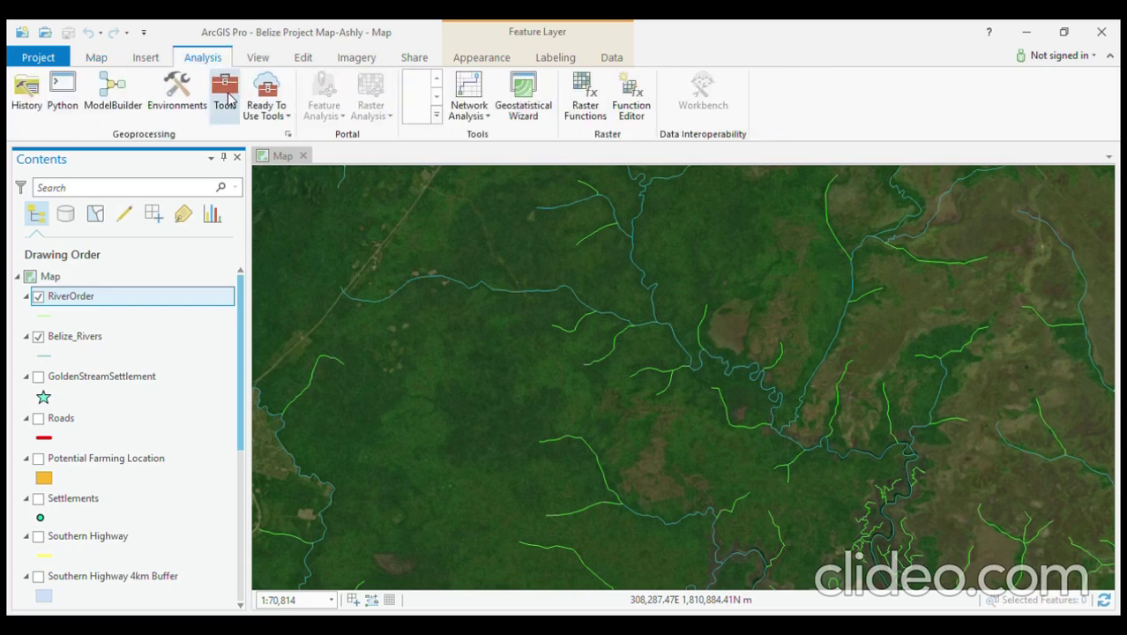
# - Find the Buffer (Analysis Tools) tool by searching 'Buff' in the Geoprocessing pane and open it
pyautogui.click(226, 96)
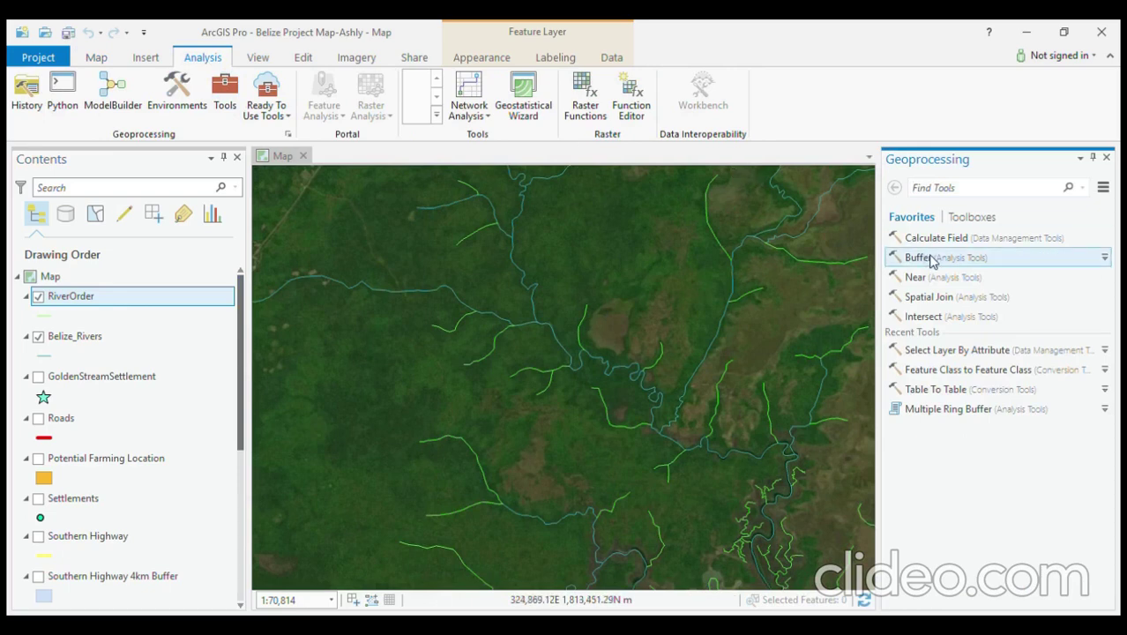
pyautogui.click(952, 193)
pyautogui.write('B')
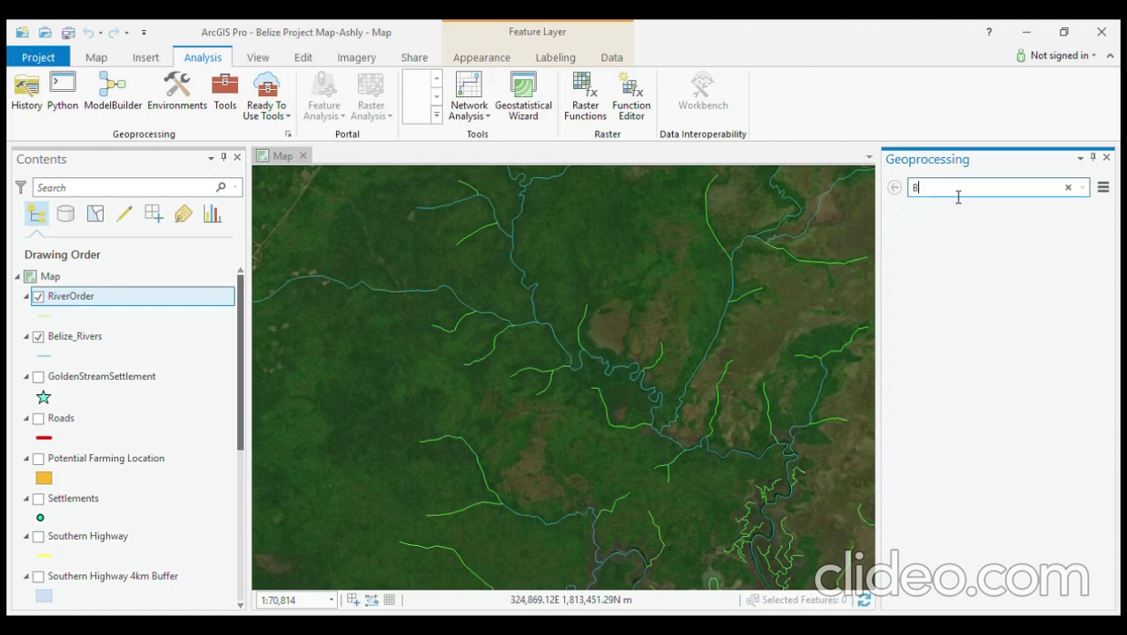
pyautogui.write('uff')
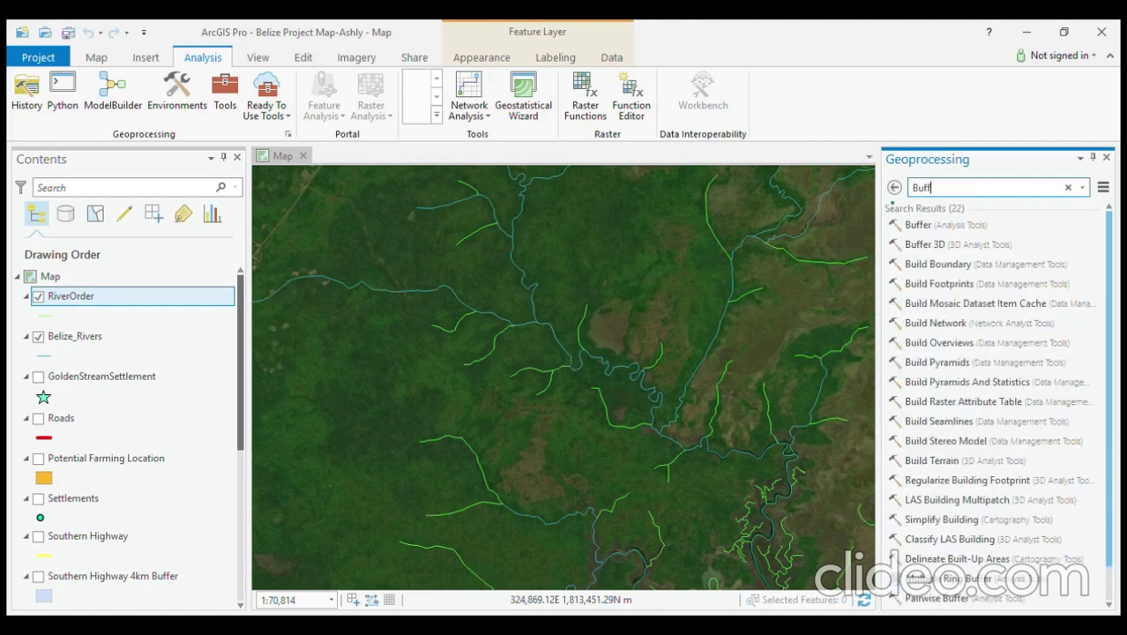
pyautogui.click(918, 226)
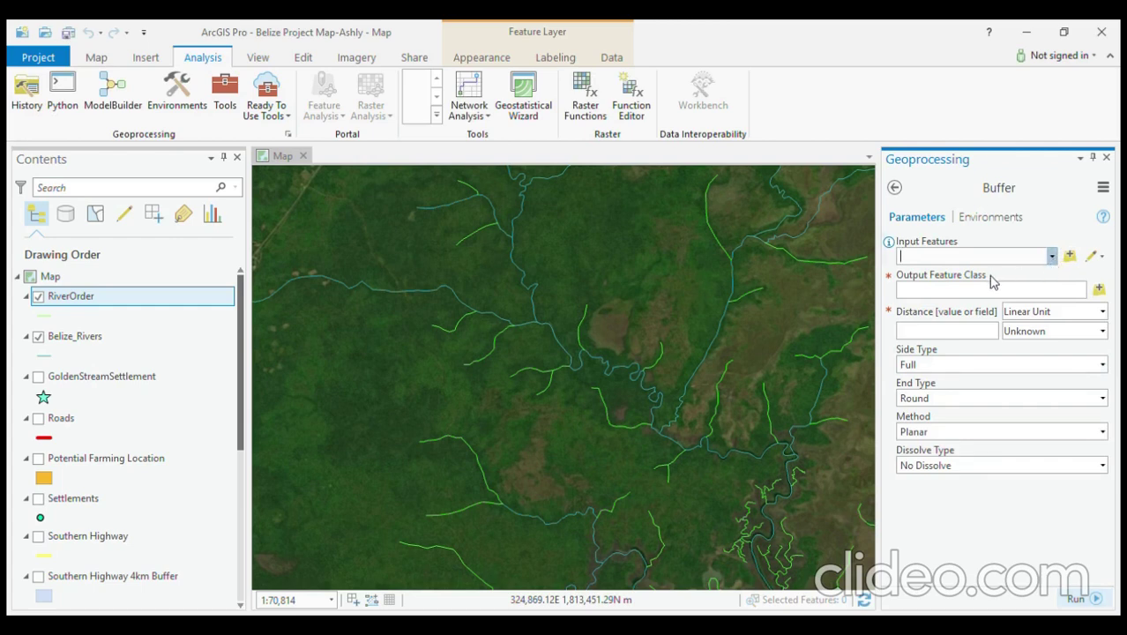
# - Configure a 100-meter planar buffer of RiverOrder with no dissolve
pyautogui.press('Down')
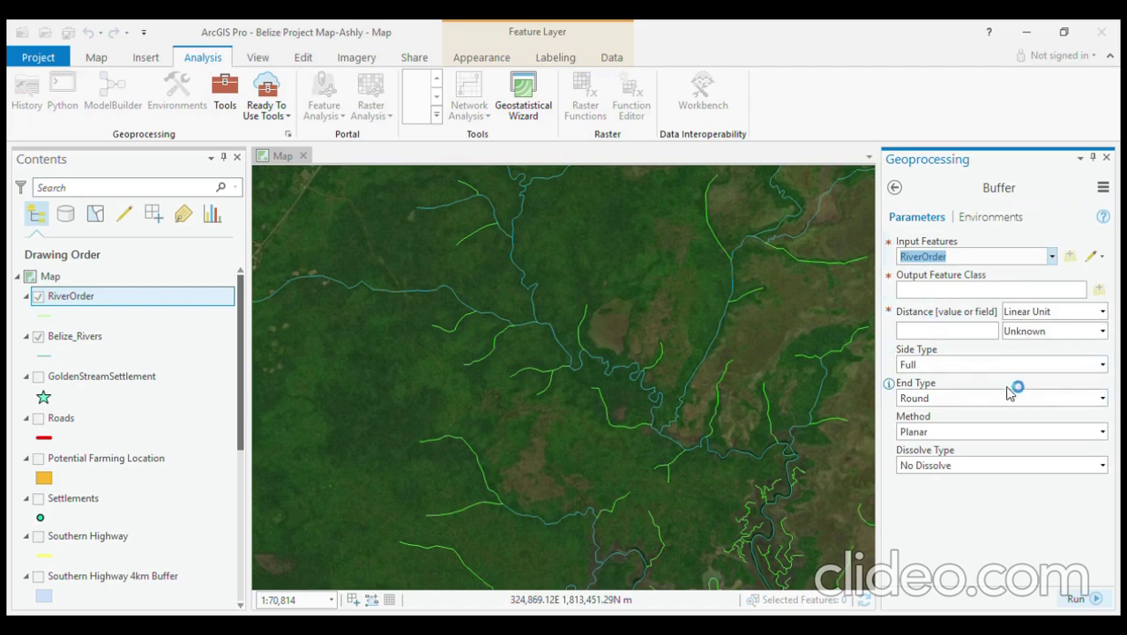
pyautogui.click(983, 335)
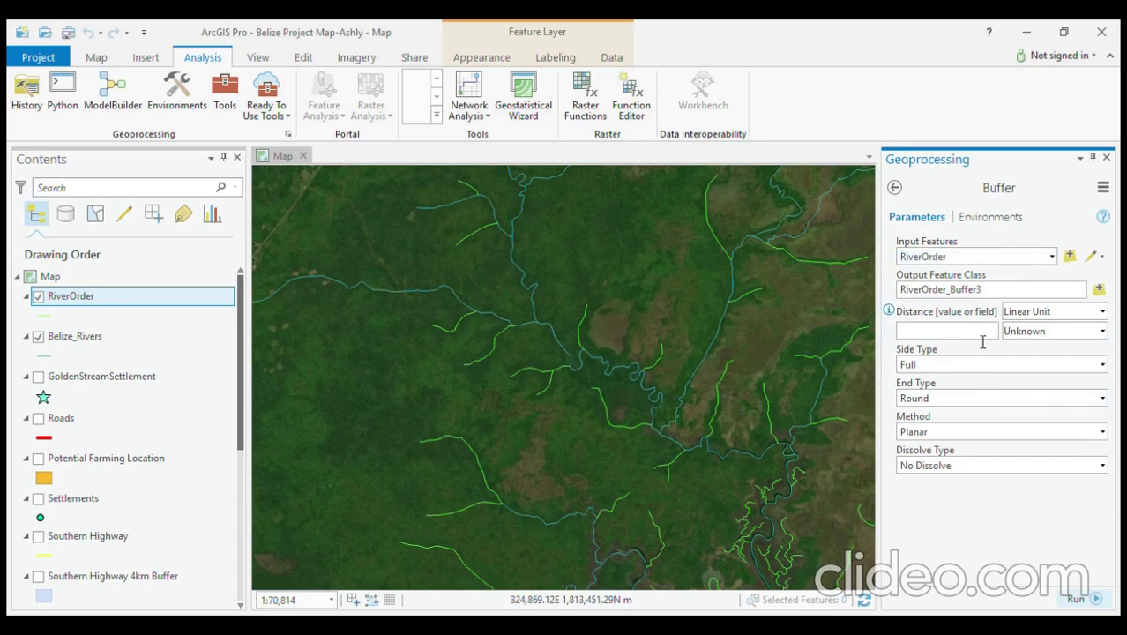
pyautogui.write('100')
pyautogui.click(1103, 332)
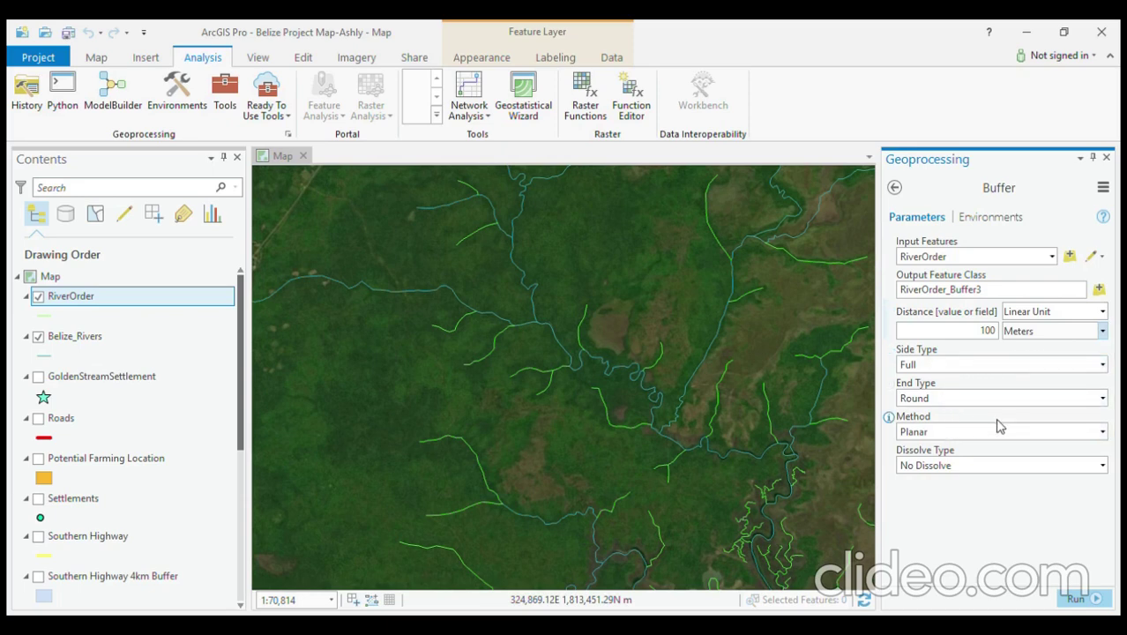
pyautogui.click(1102, 433)
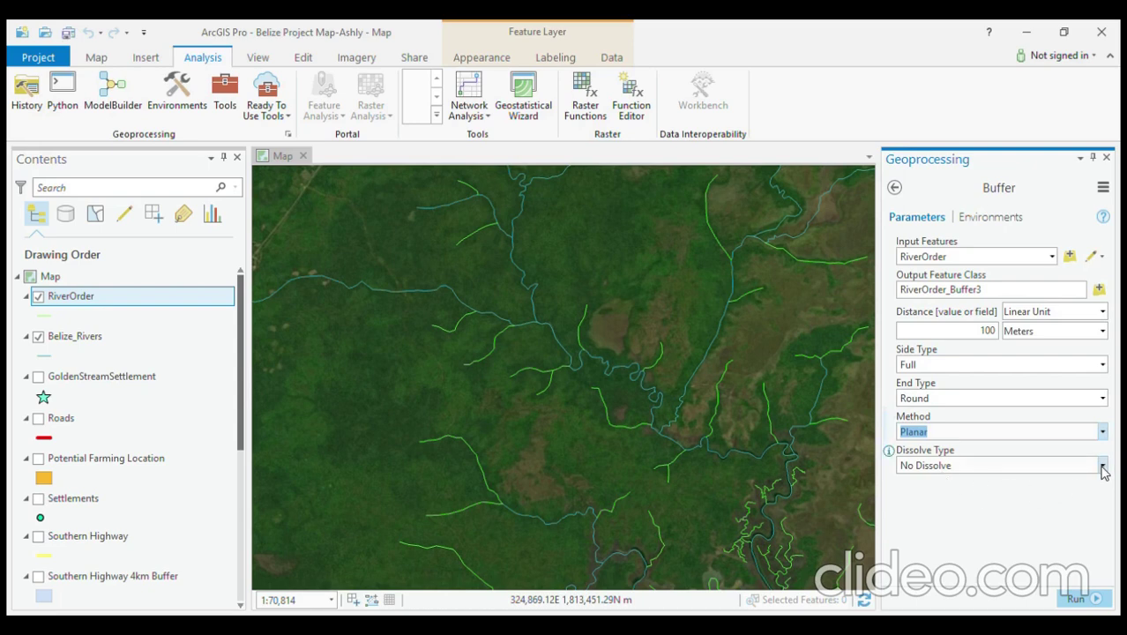
pyautogui.press('Tab')
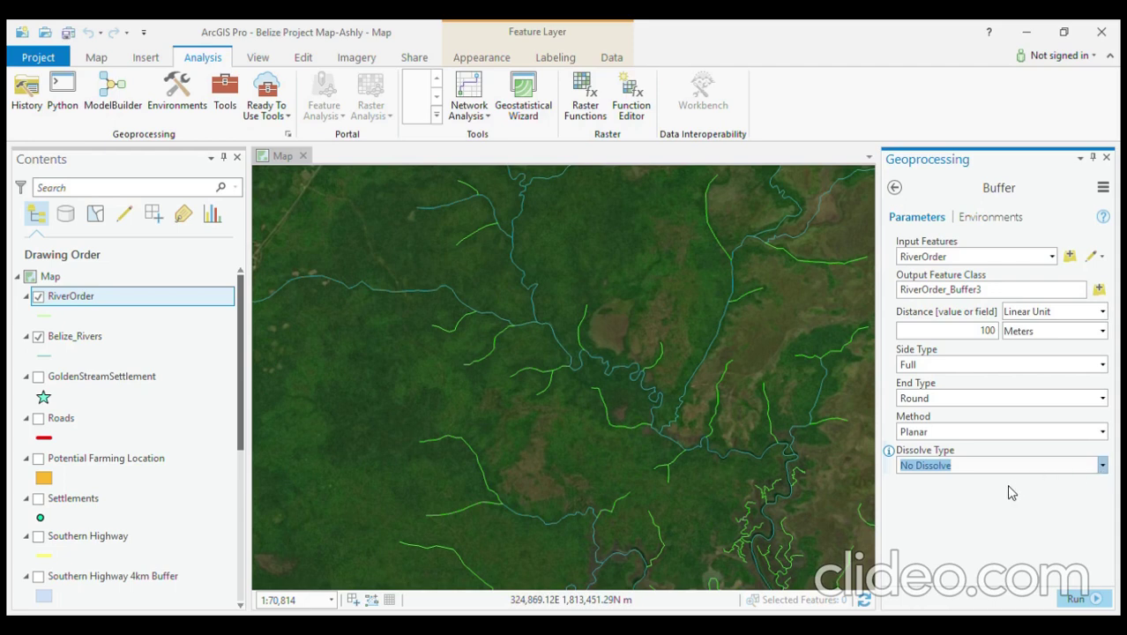
# - Run the 100 m RiverOrder buffer and zoom in on the RiverOrder_Buffer3 corridors
pyautogui.click(1101, 600)
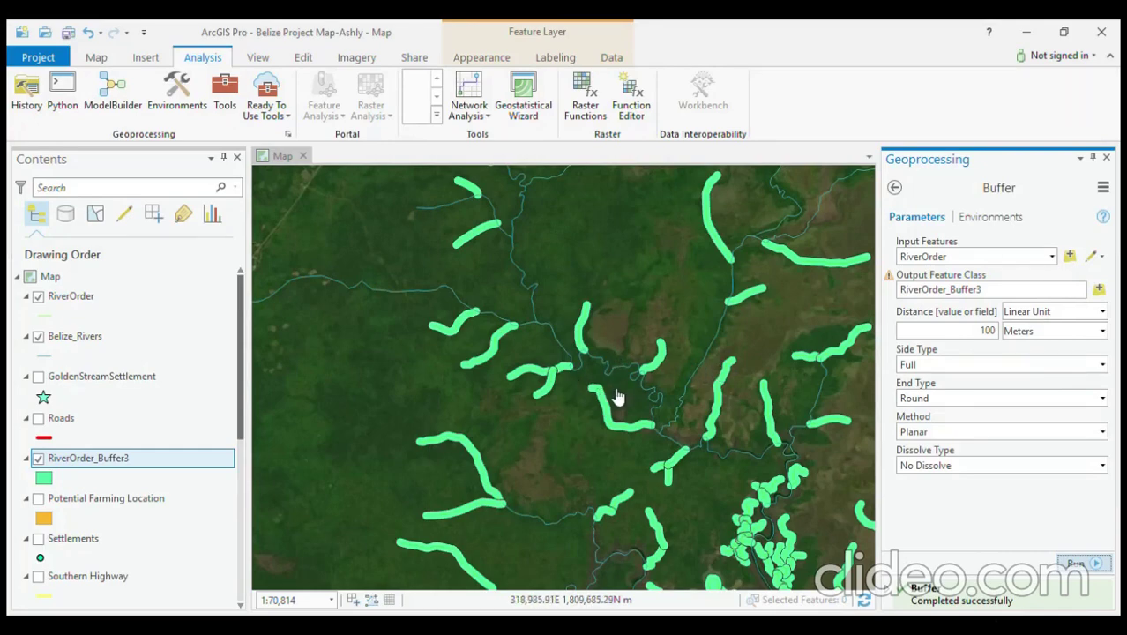
pyautogui.scroll(3, 622, 442)
pyautogui.scroll(2, 670, 503)
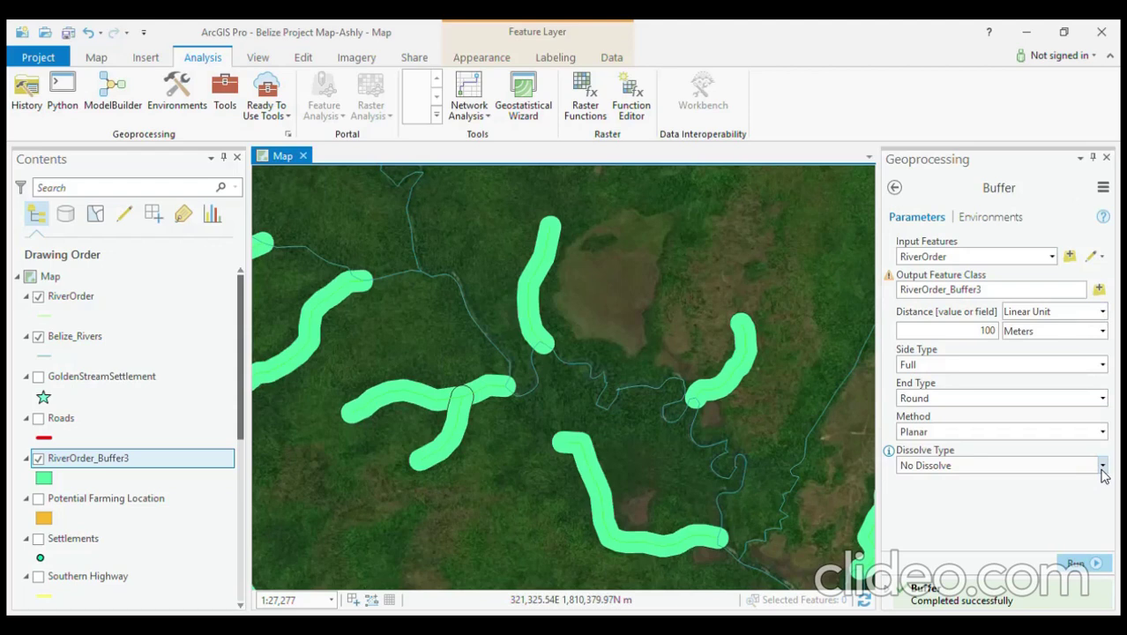
# - Re-run the RiverOrder buffer with all output features dissolved into a single feature
pyautogui.click(1103, 471)
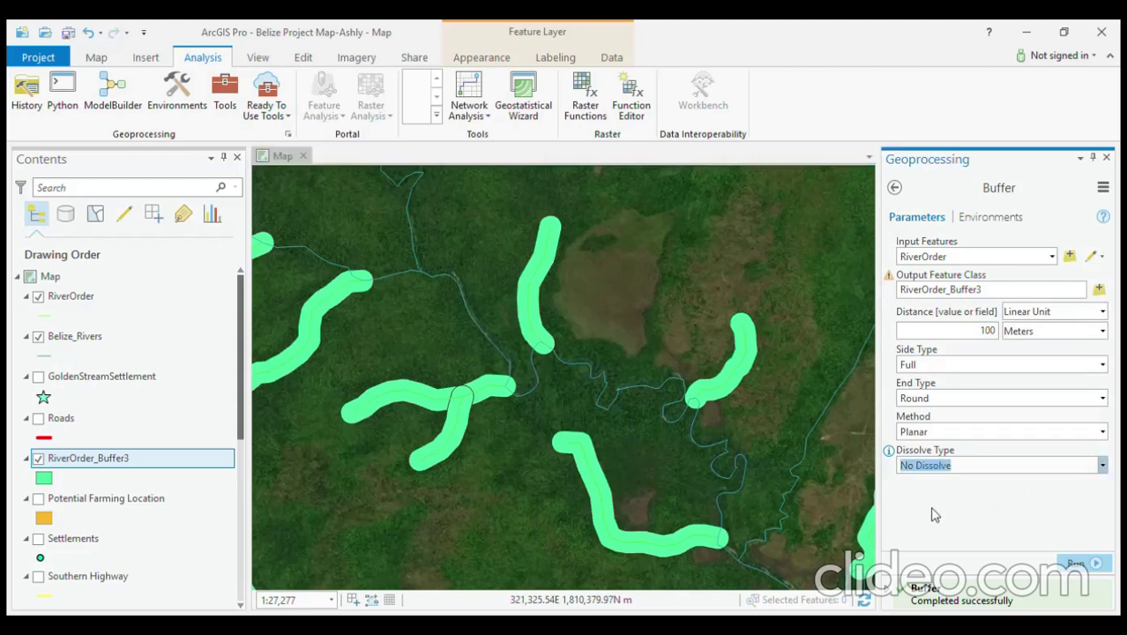
pyautogui.press('Down')
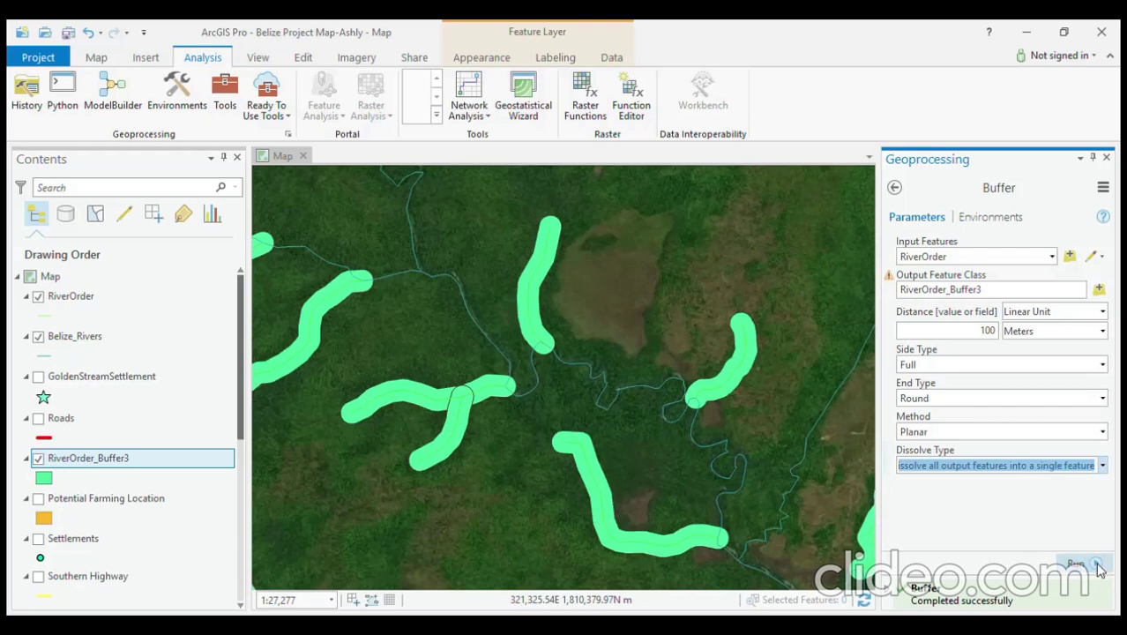
pyautogui.click(1096, 565)
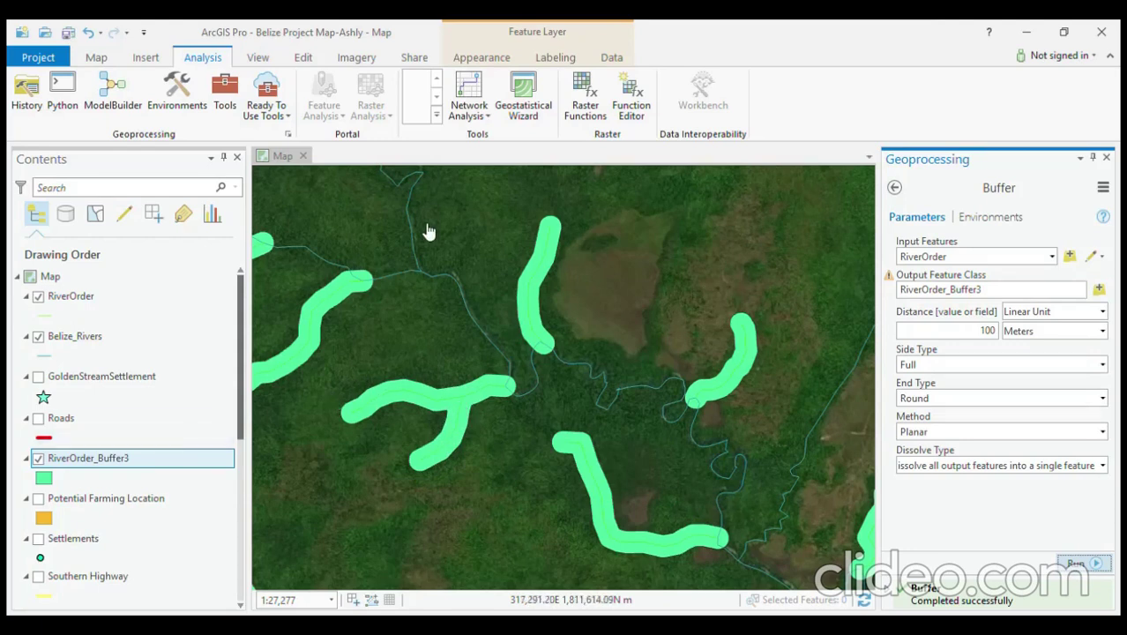
# - Make the RiverOrder_Buffer3 layer about 32% transparent
pyautogui.click(491, 63)
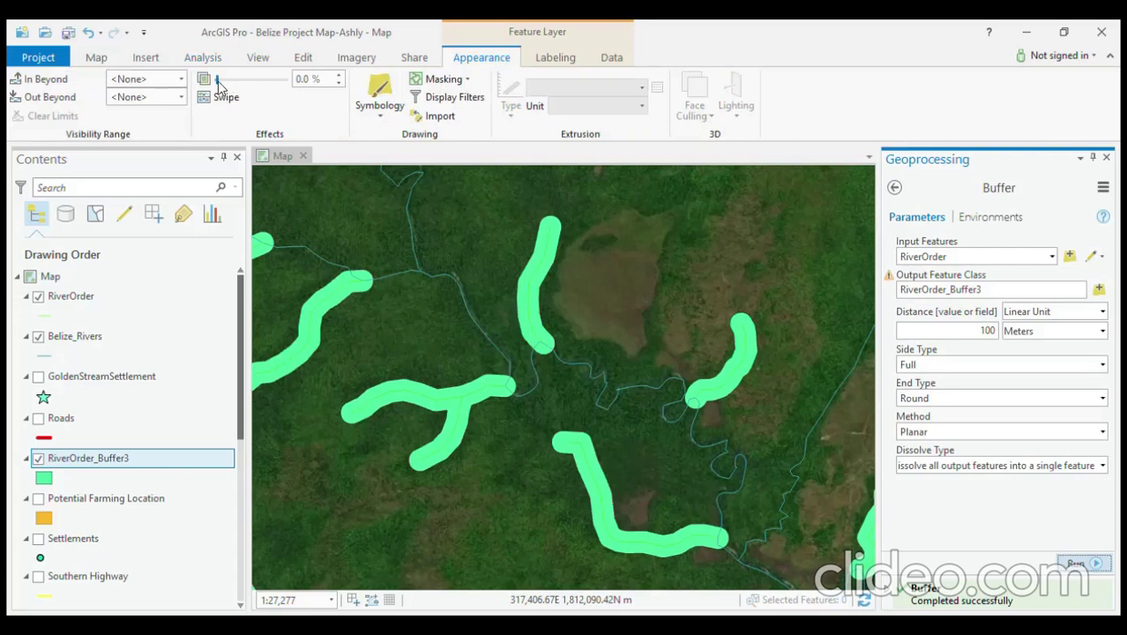
pyautogui.moveTo(222, 79); pyautogui.dragTo(238, 80)
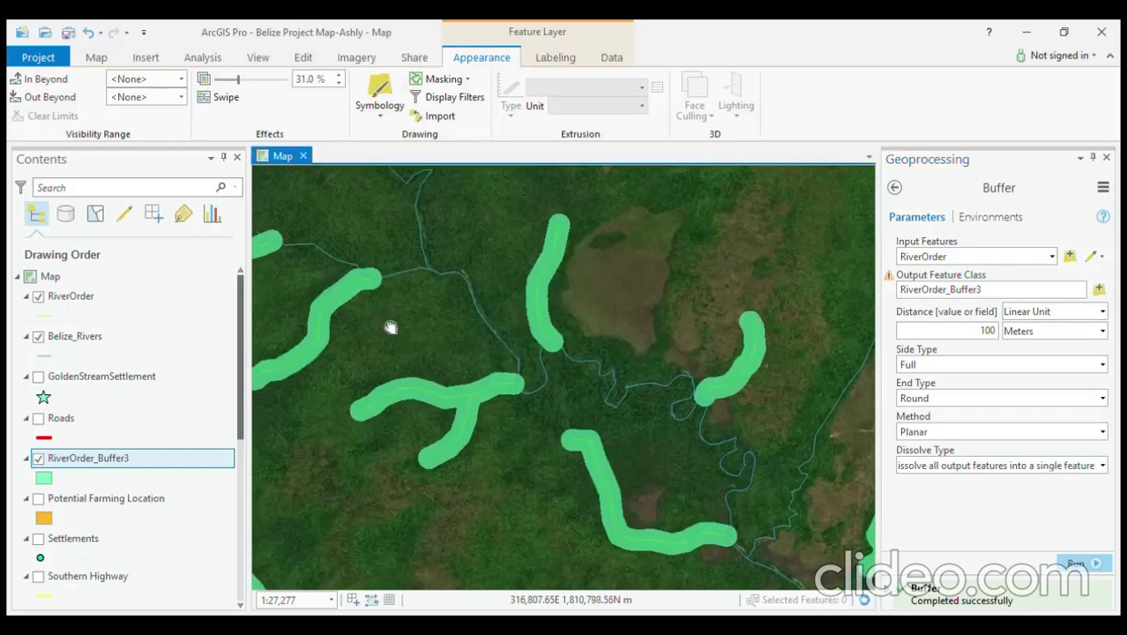
pyautogui.moveTo(390, 327); pyautogui.dragTo(508, 307)
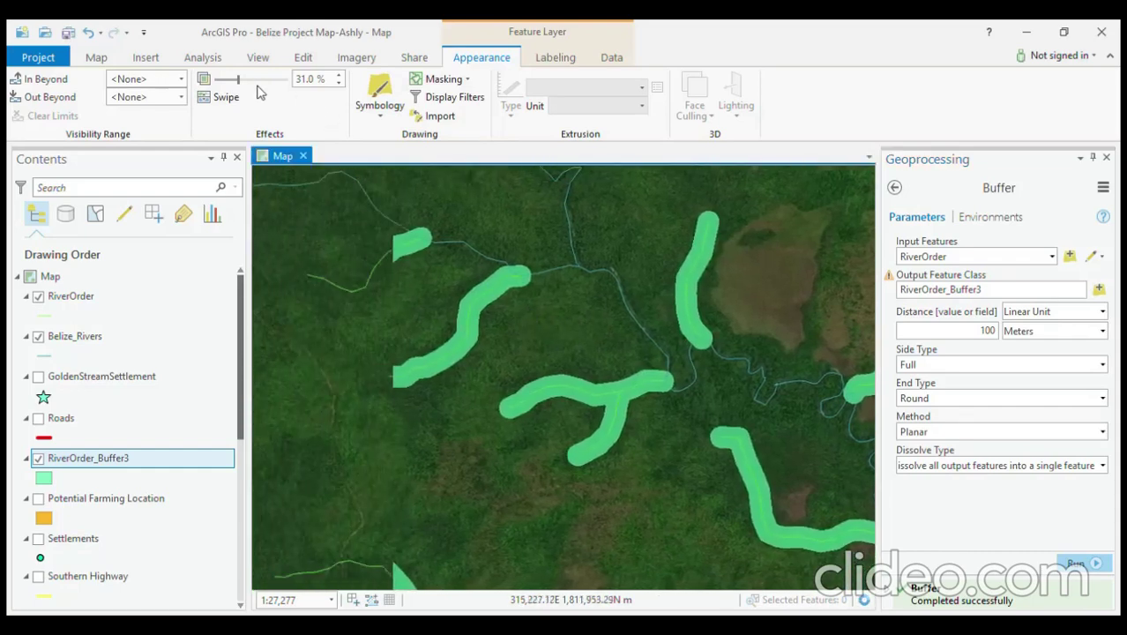
pyautogui.moveTo(238, 79); pyautogui.dragTo(268, 86)
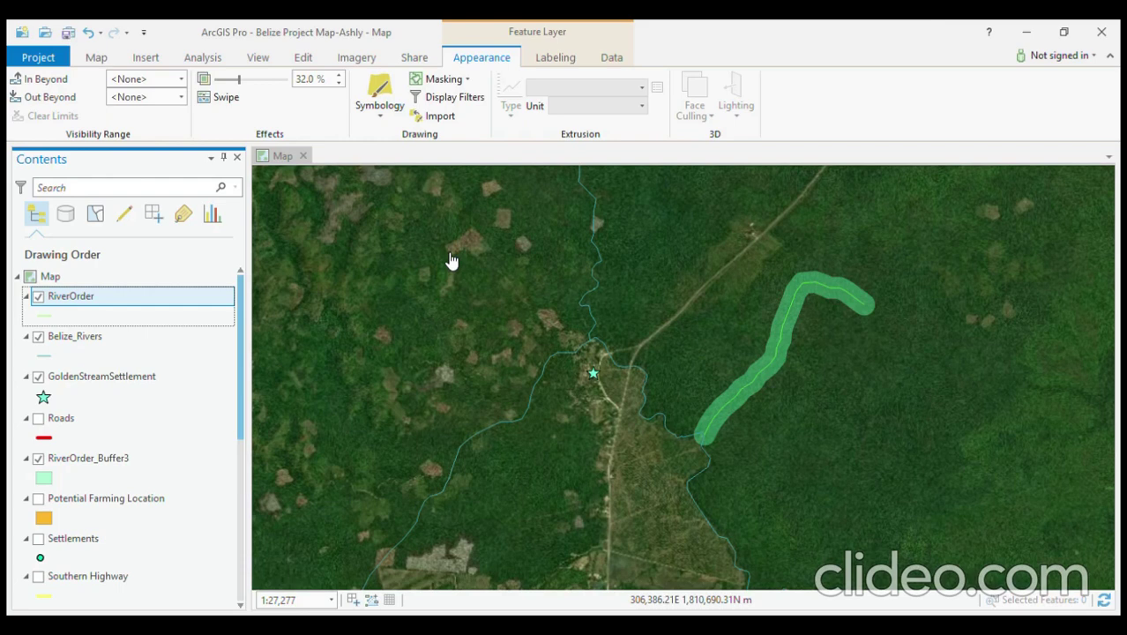
# - Reopen the Geoprocessing tools pane from the Analysis ribbon
pyautogui.click(204, 58)
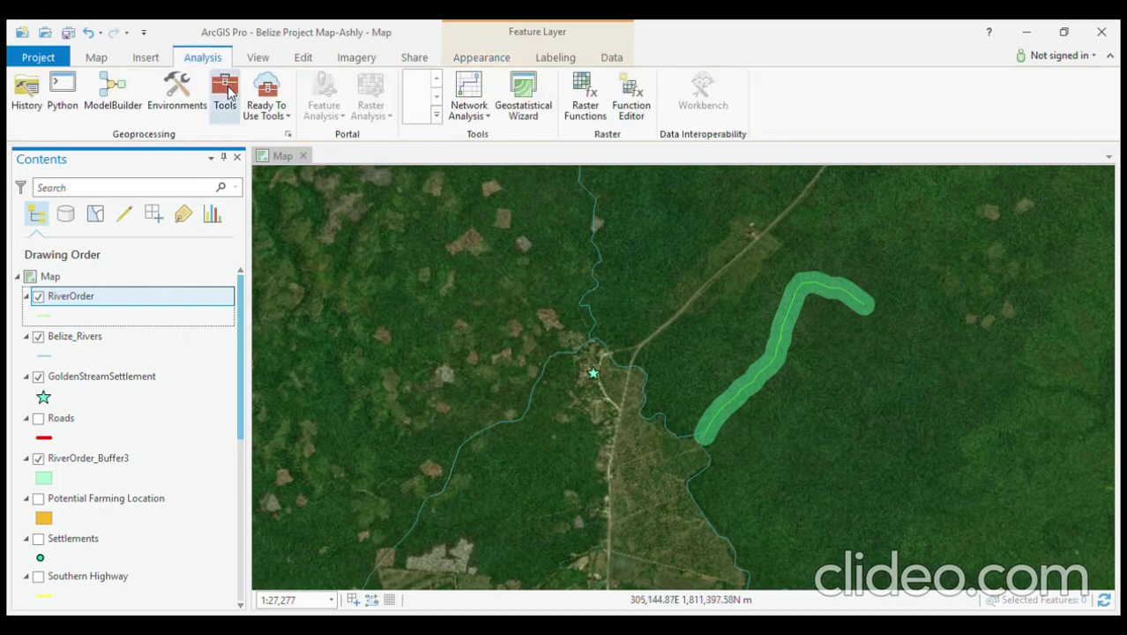
pyautogui.click(226, 91)
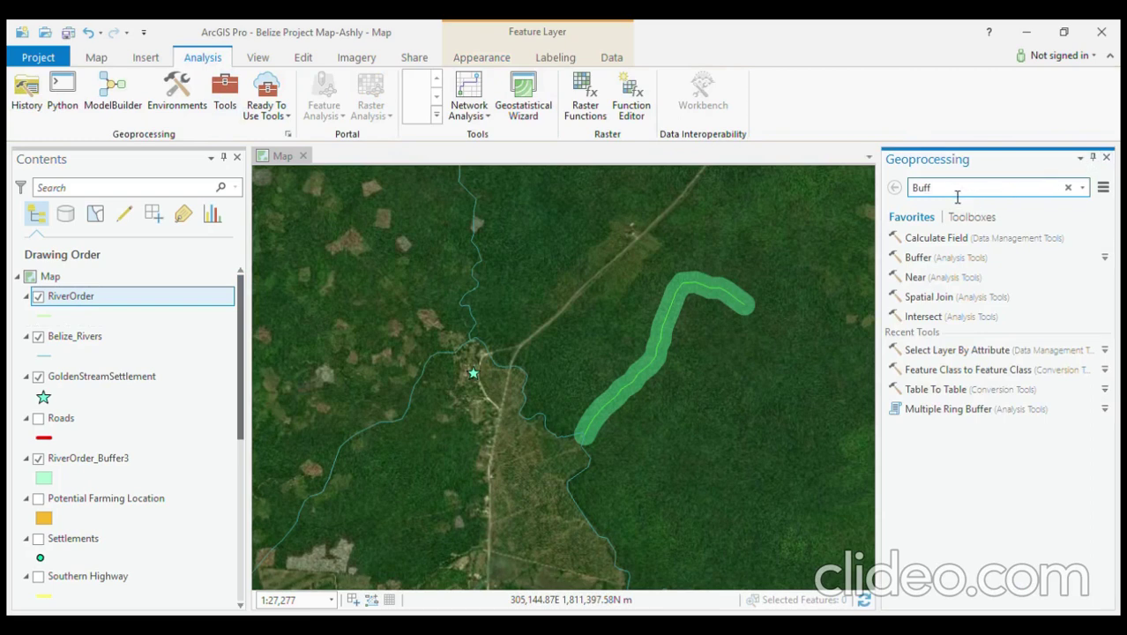
# - Set up Multiple Ring Buffer on GoldenStreamSettlement with ring distances 1, 2 and 3
pyautogui.click(964, 410)
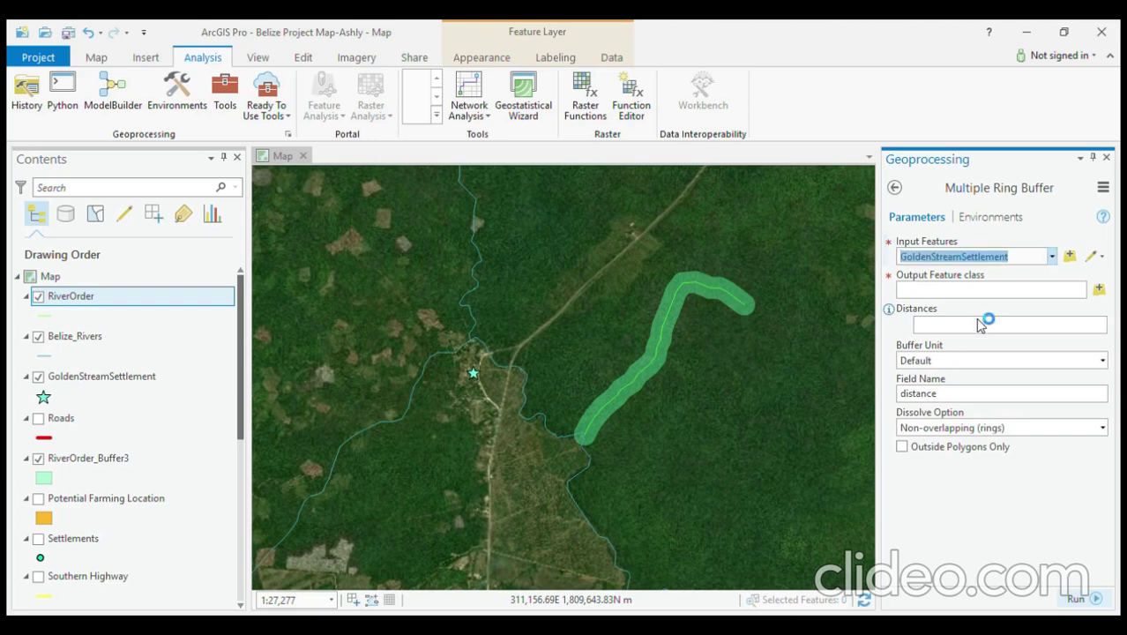
pyautogui.click(1027, 334)
pyautogui.write('1')
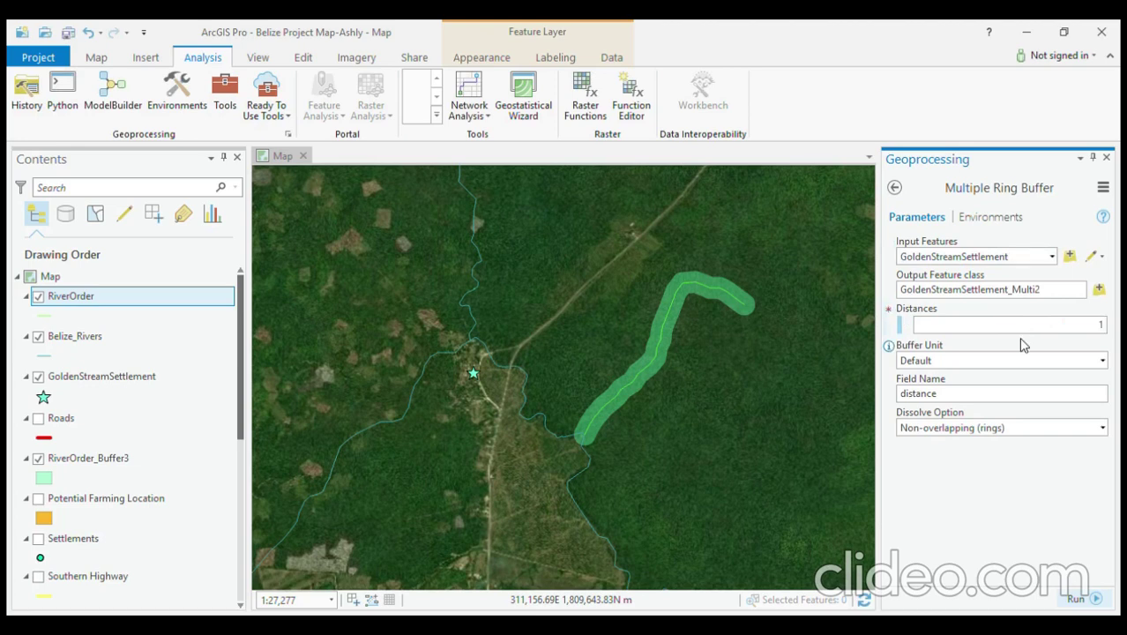
pyautogui.press('Tab')
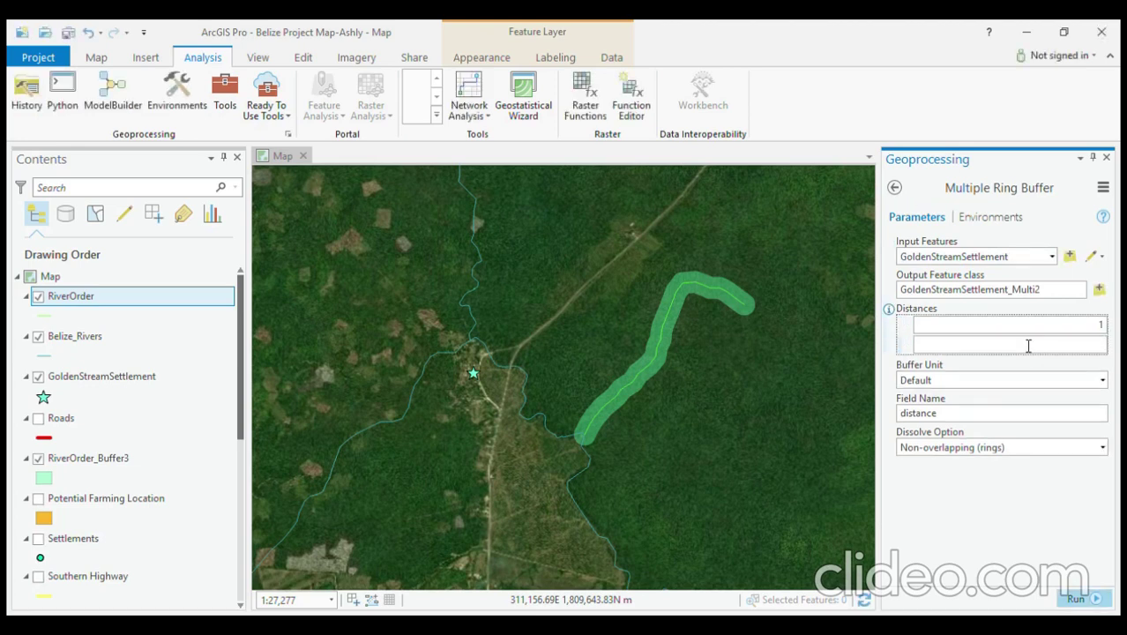
pyautogui.click(1080, 349)
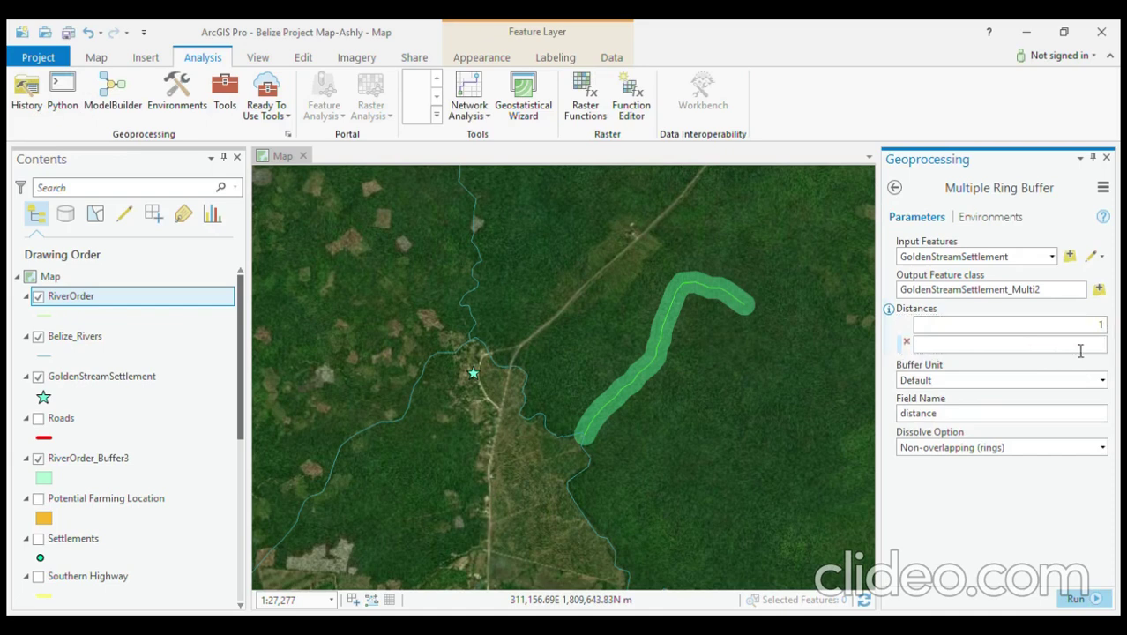
pyautogui.write('2')
pyautogui.press('Tab')
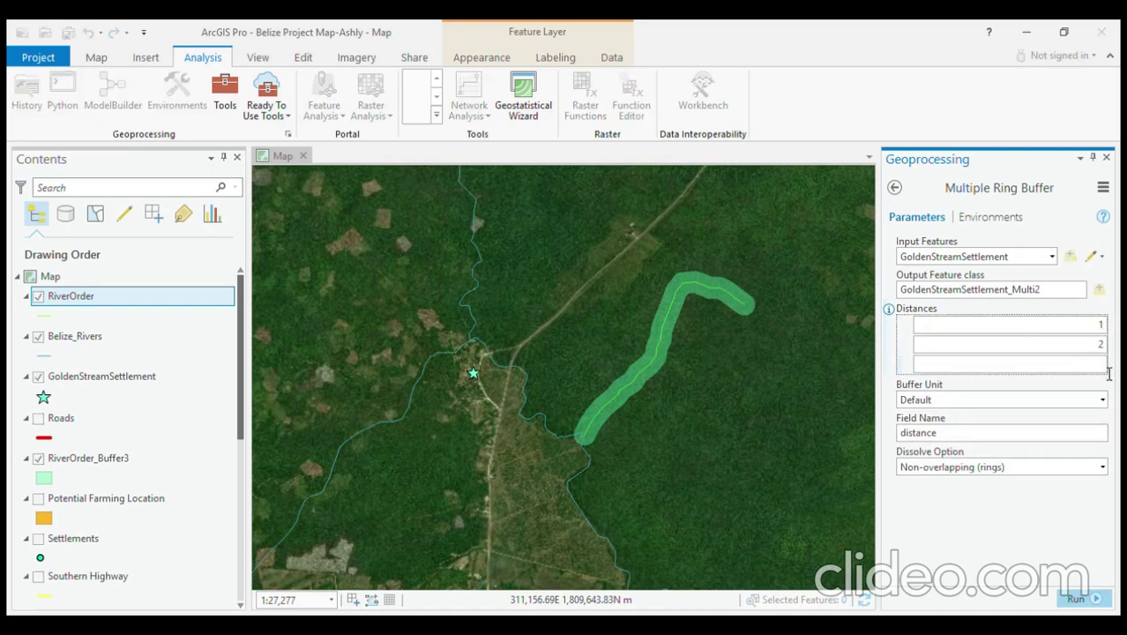
pyautogui.click(1106, 365)
pyautogui.write('3')
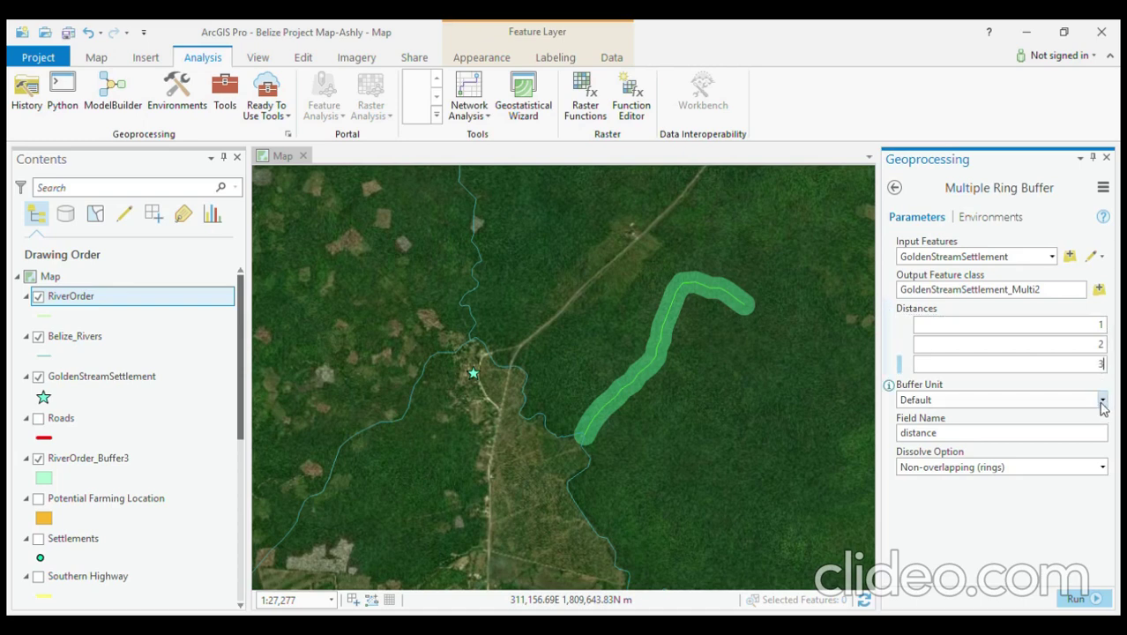
# - Run the ring buffer in Kilometers with non-overlapping rings
pyautogui.click(1103, 403)
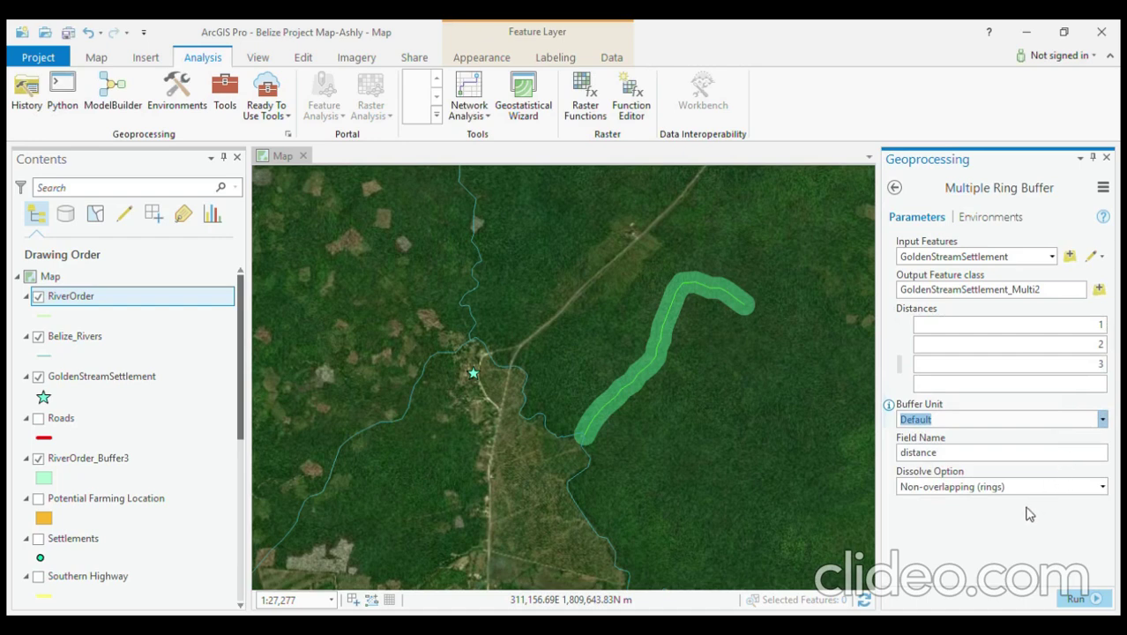
pyautogui.press('k')
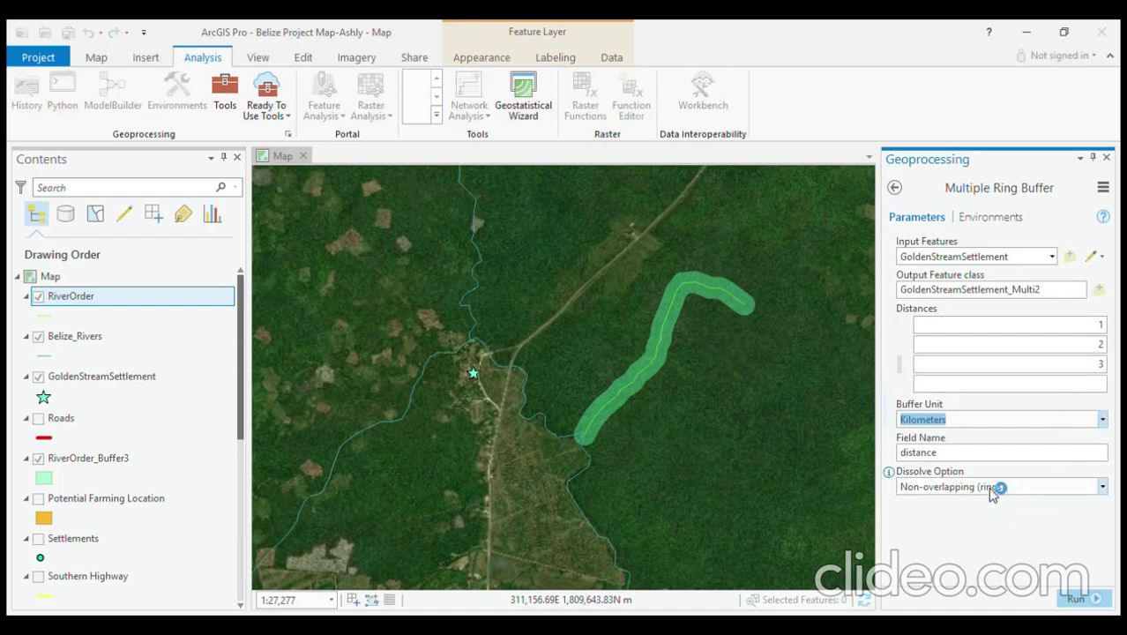
pyautogui.click(975, 459)
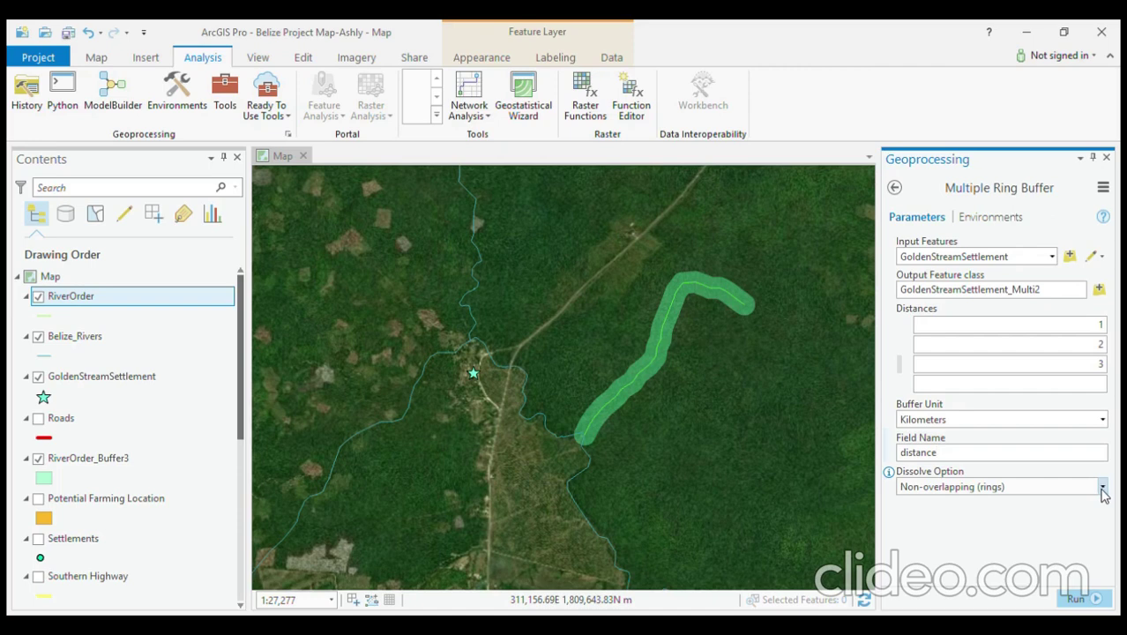
pyautogui.click(1102, 488)
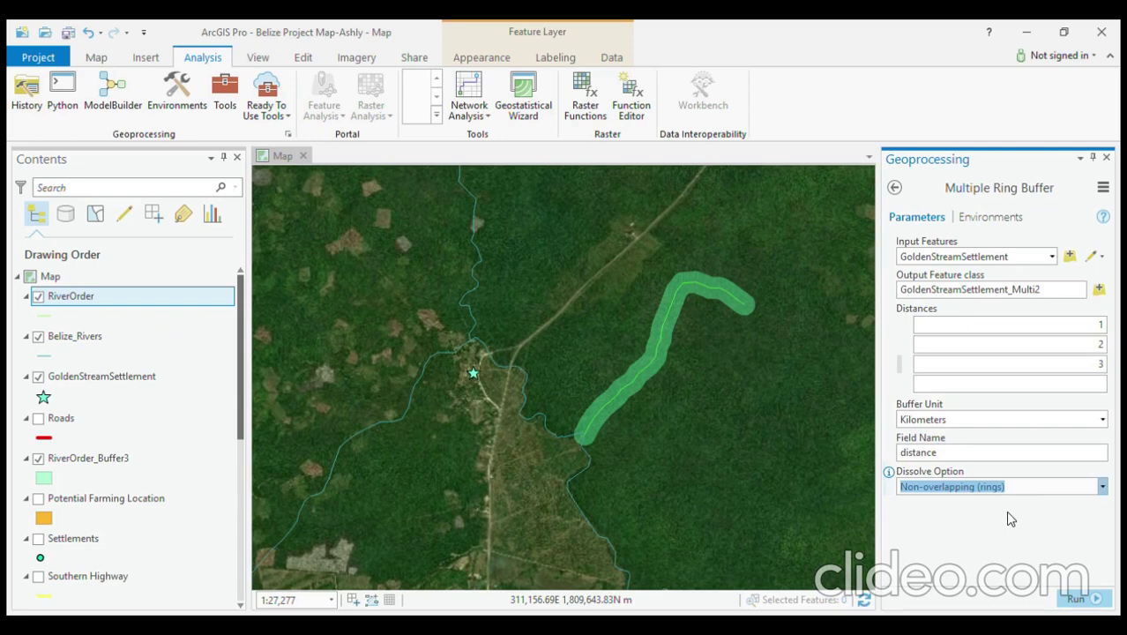
pyautogui.click(1092, 600)
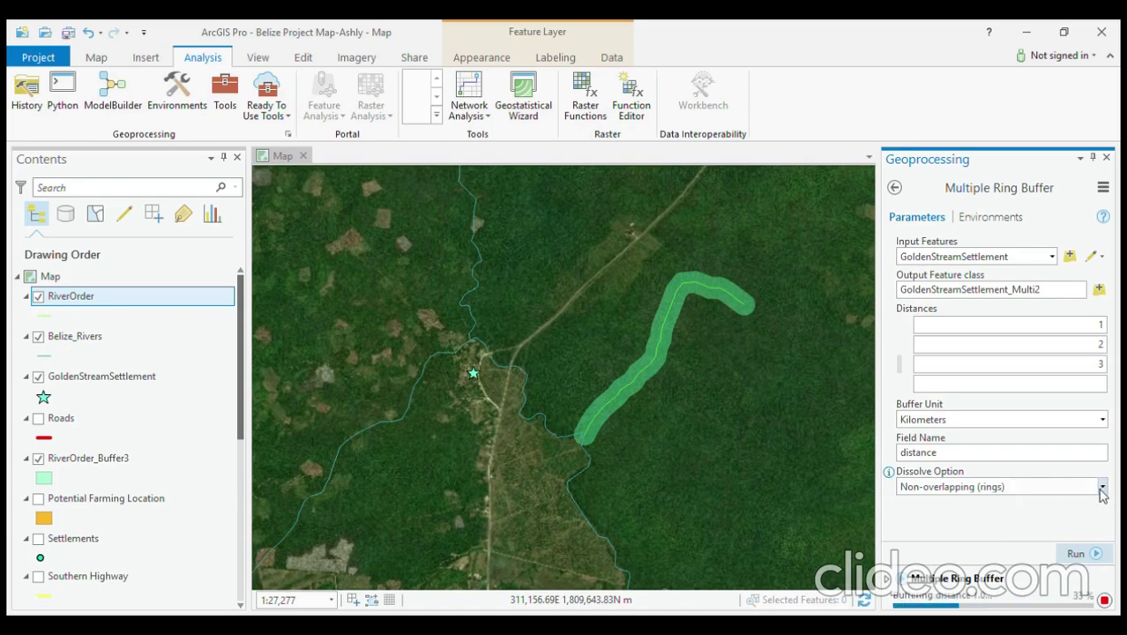
# - Zoom the map to view the three GoldenStreamSettlement_Multi2 rings around the settlement
pyautogui.click(1101, 491)
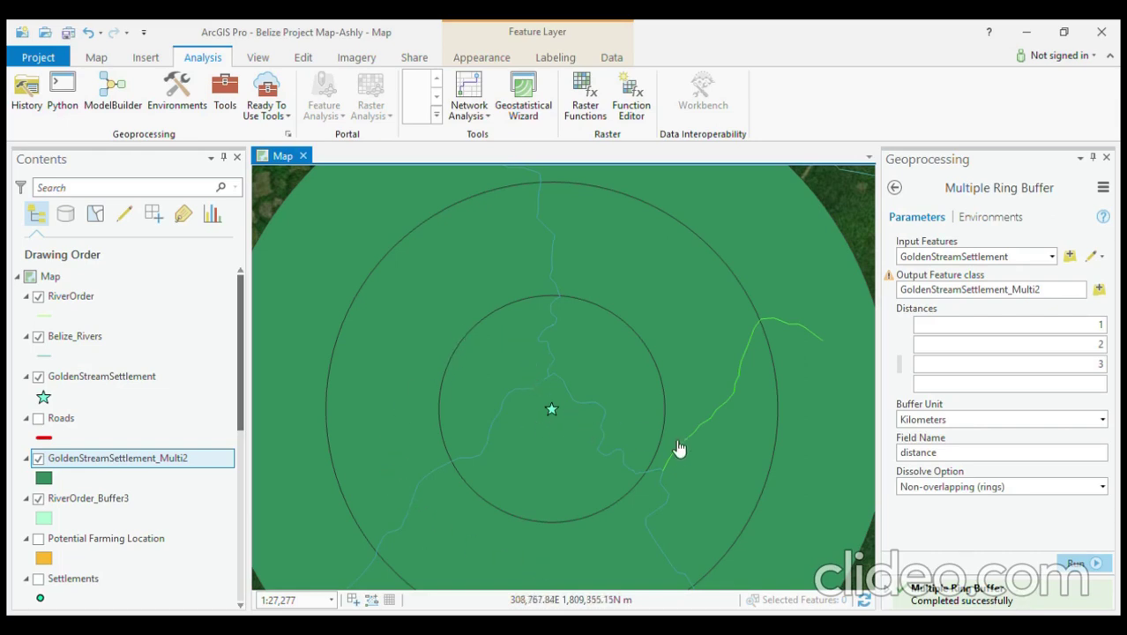
pyautogui.scroll(-3, 794, 305)
pyautogui.scroll(1, 803, 300)
pyautogui.scroll(2, 700, 390)
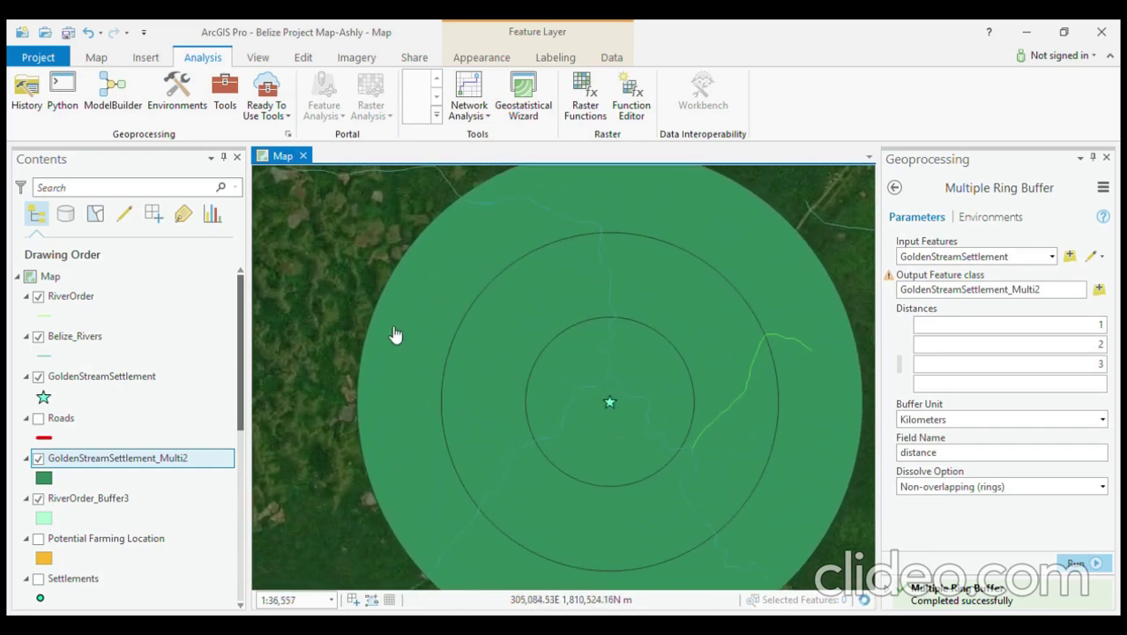
# - Set GoldenStreamSettlement_Multi2 transparency to 50% and pan to center the rings
pyautogui.click(486, 68)
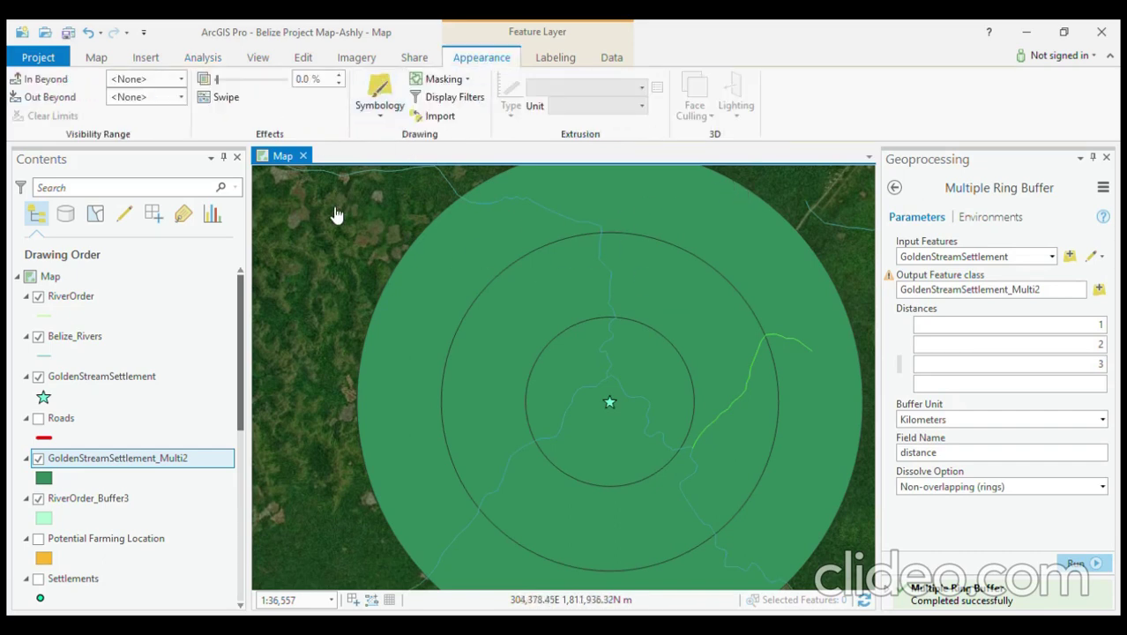
pyautogui.moveTo(217, 79); pyautogui.dragTo(253, 82)
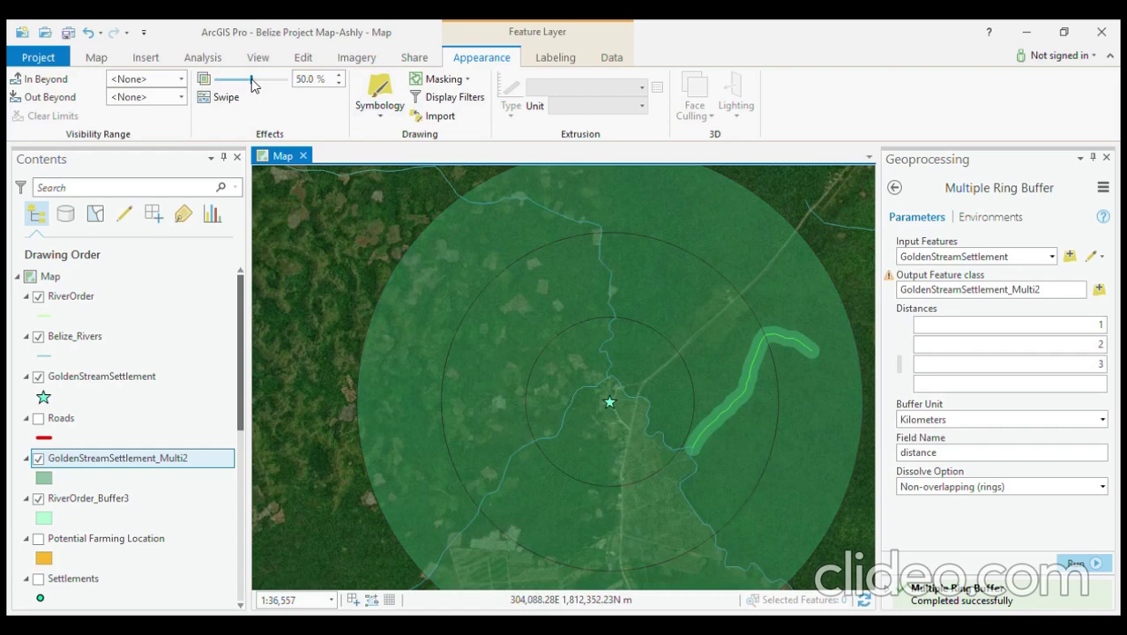
pyautogui.moveTo(692, 411); pyautogui.dragTo(604, 385)
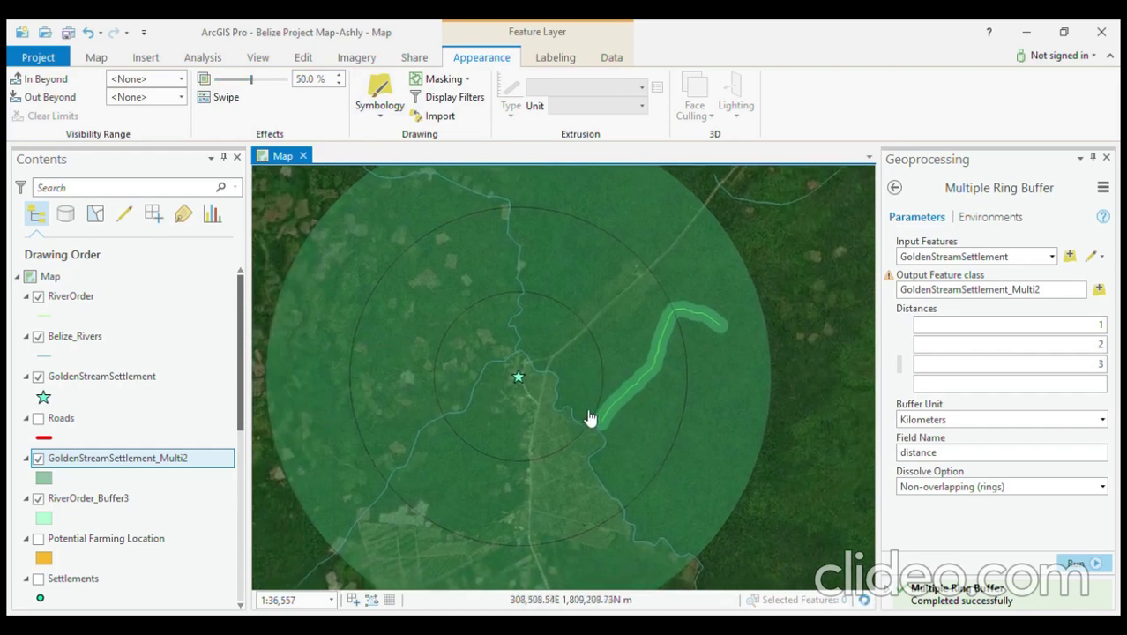